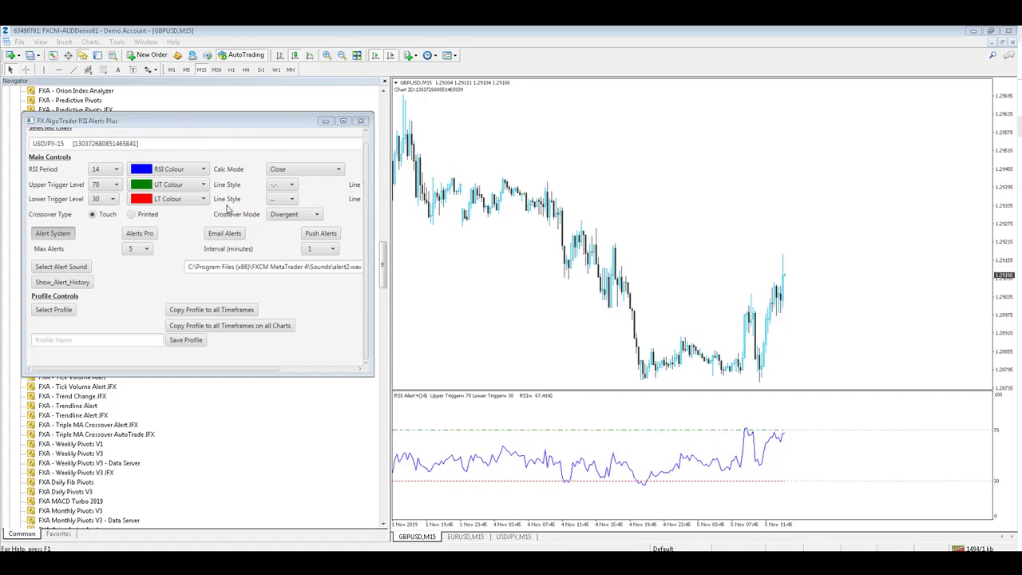
Set the RSI upper trigger level to 80
click(109, 187)
click(96, 251)
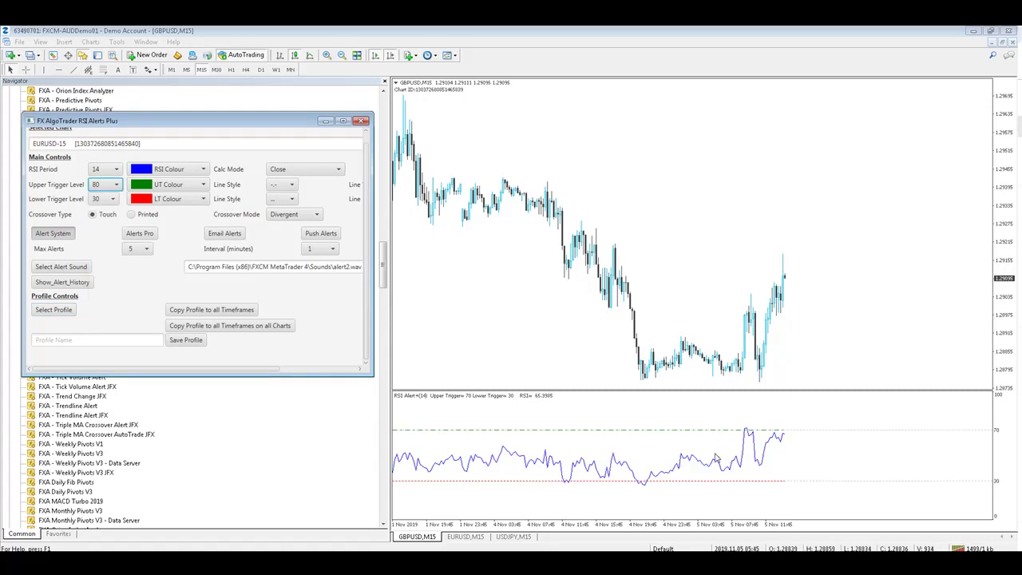
click(113, 197)
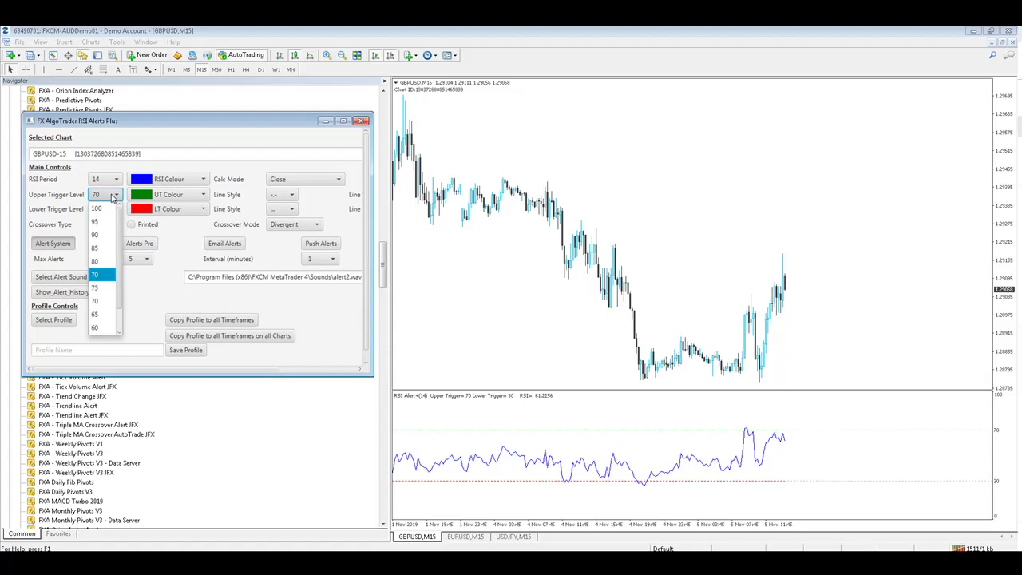
click(105, 260)
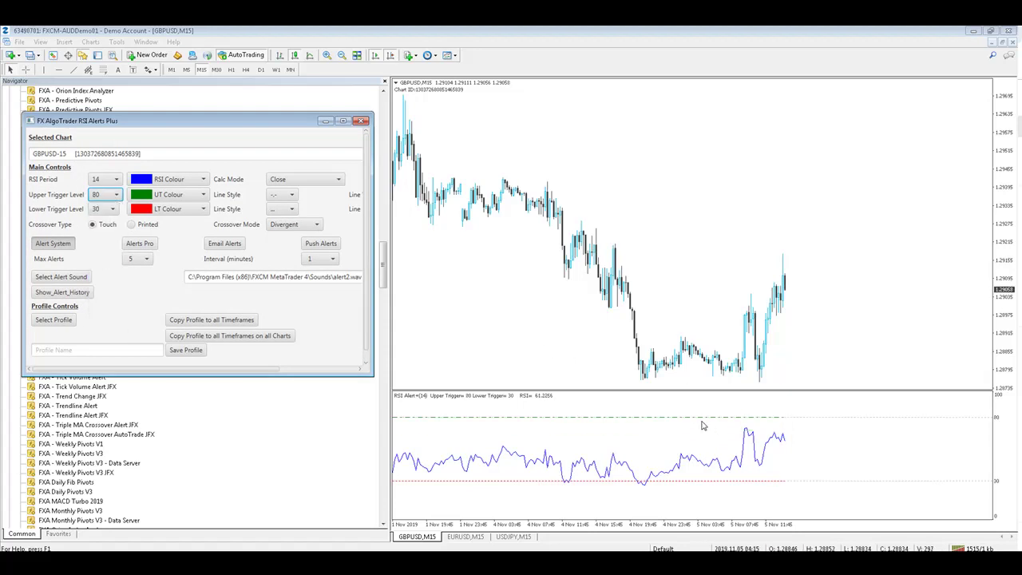
drag(196, 369, 300, 360)
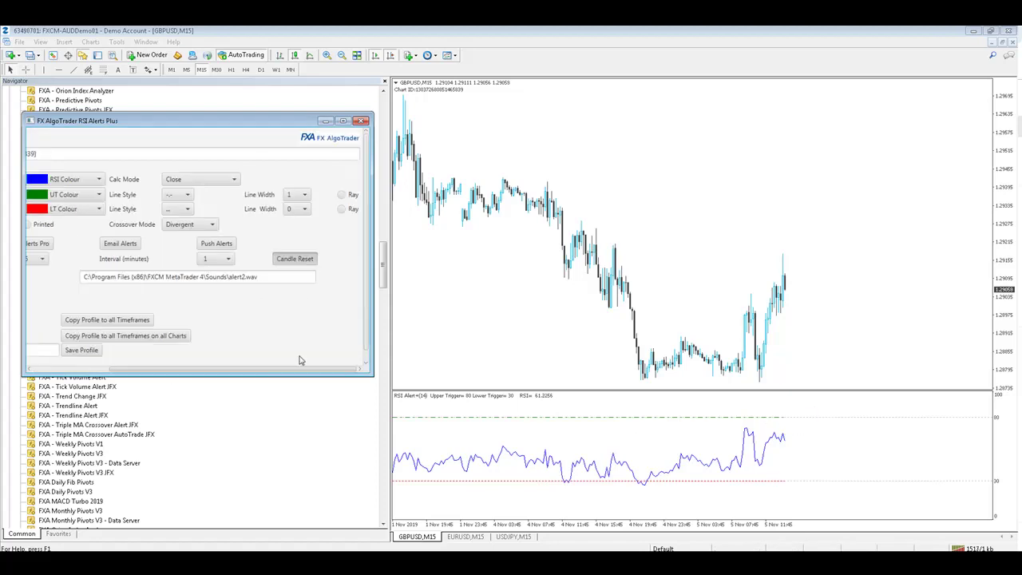
Extend the upper trigger line as a ray, trying width 3 before settling on width 1
click(342, 195)
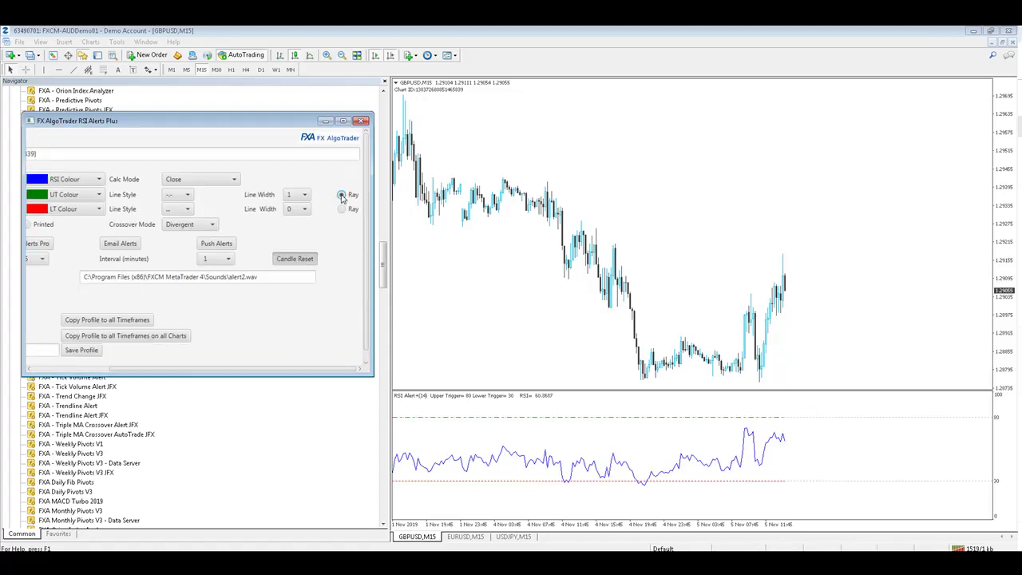
click(288, 196)
click(291, 235)
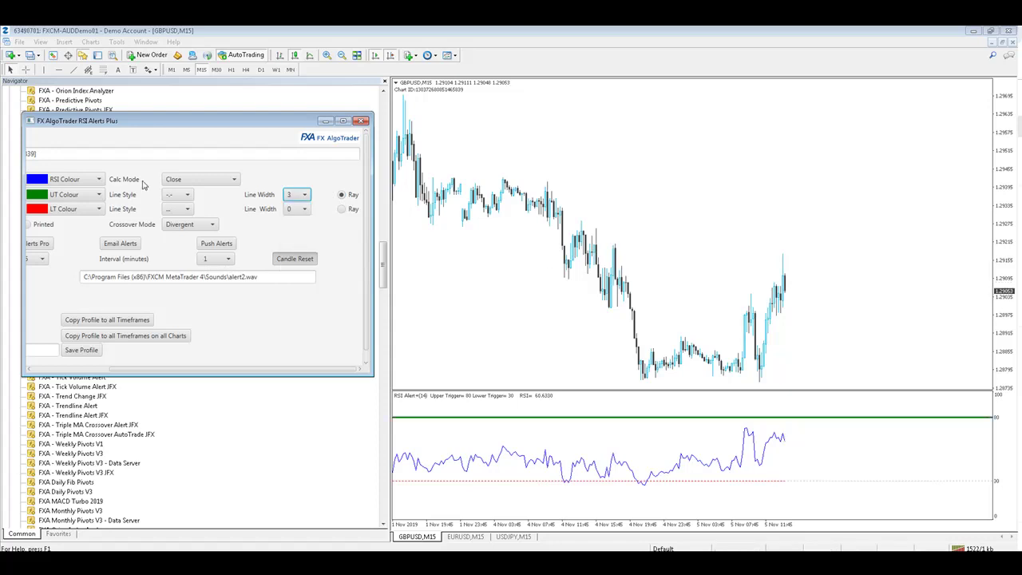
click(300, 195)
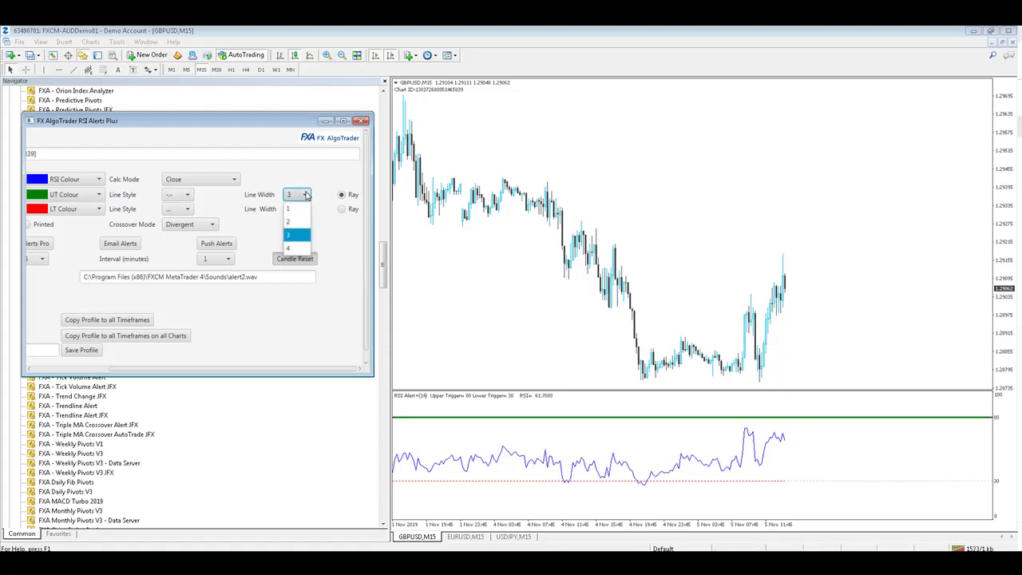
click(301, 209)
Make the upper trigger line style solid
click(177, 195)
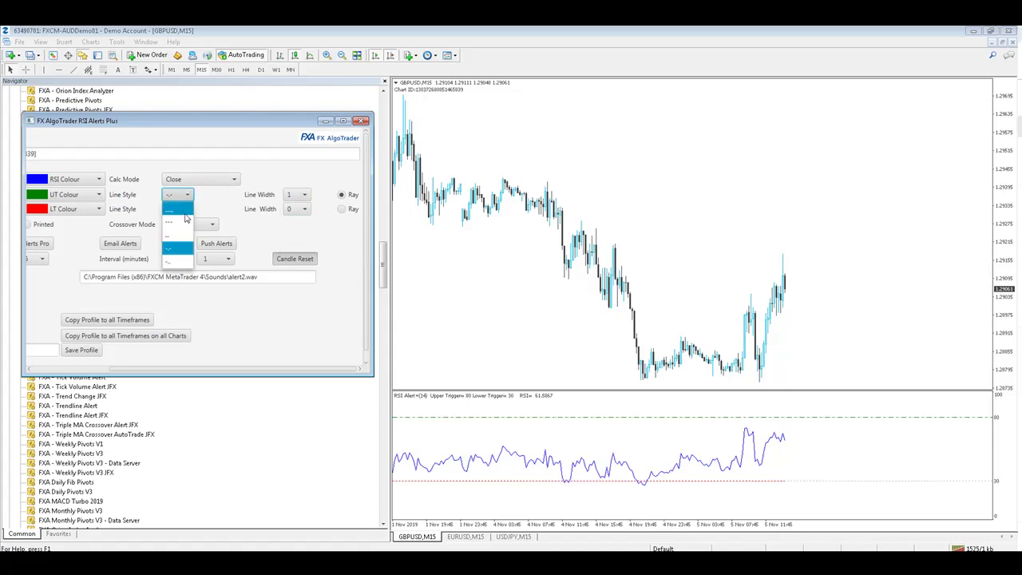
click(170, 248)
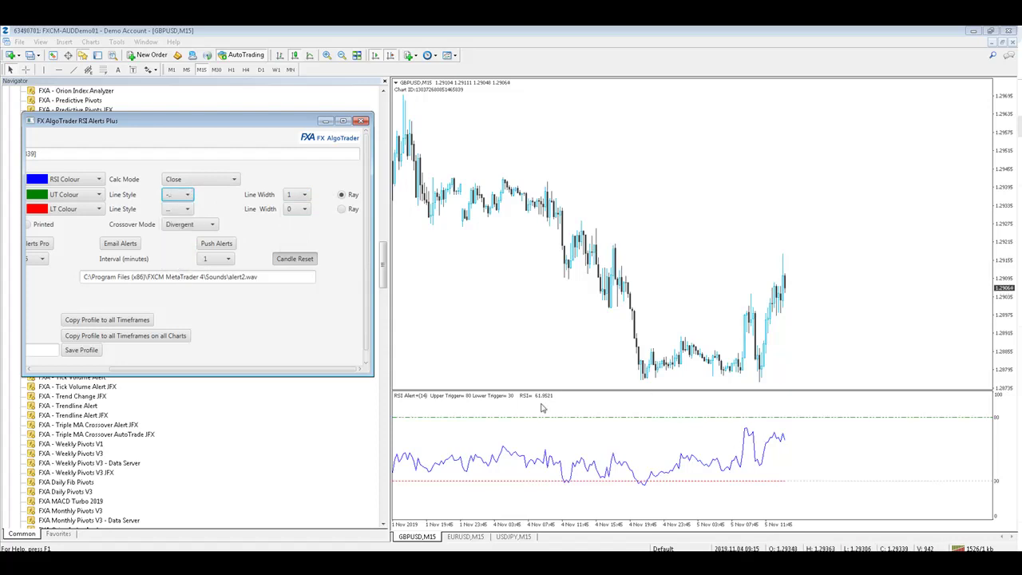
click(172, 196)
click(177, 205)
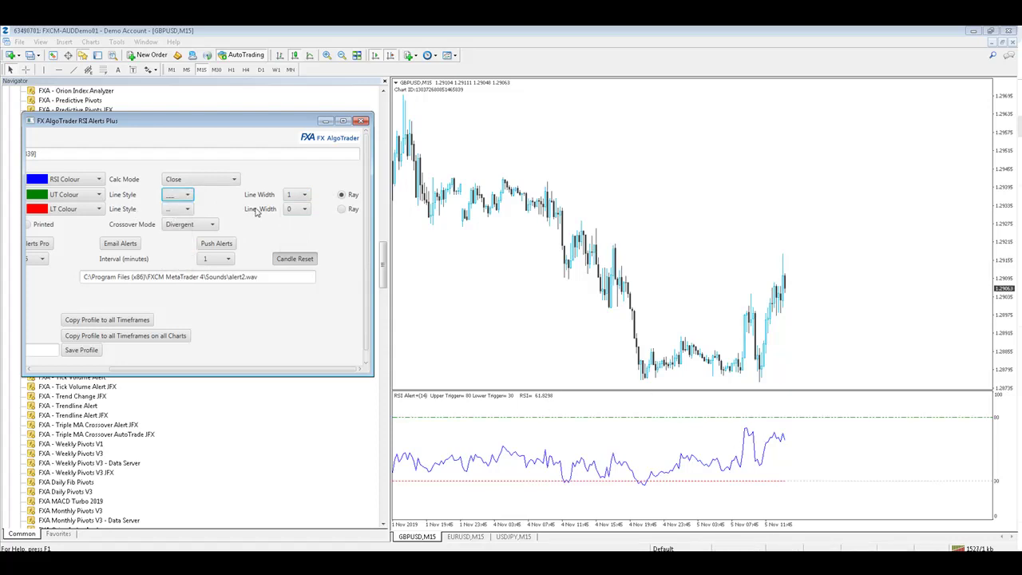
click(215, 180)
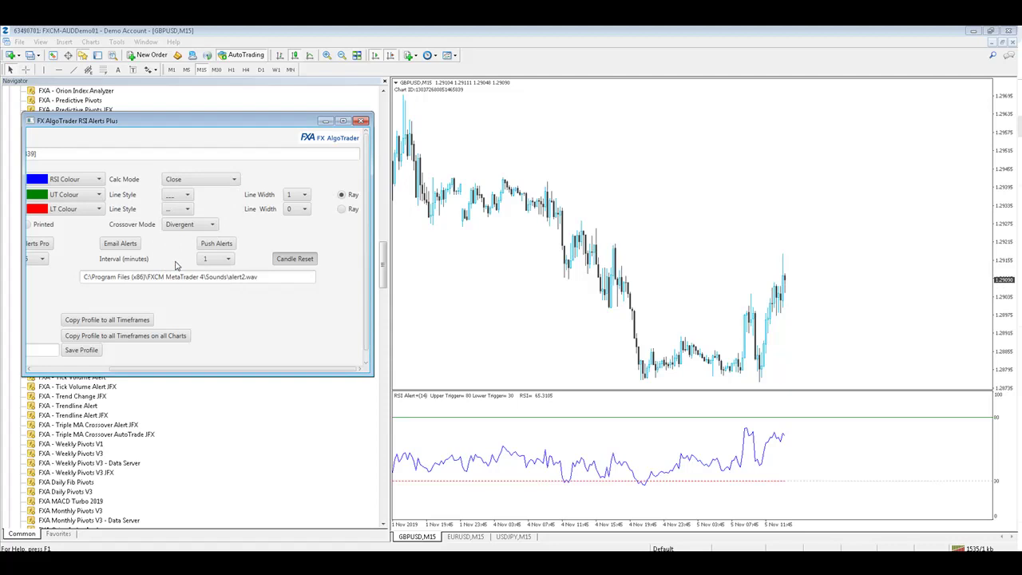
Keep the calculation on Close and switch the crossover mode to Convergent
click(151, 179)
click(190, 224)
click(200, 177)
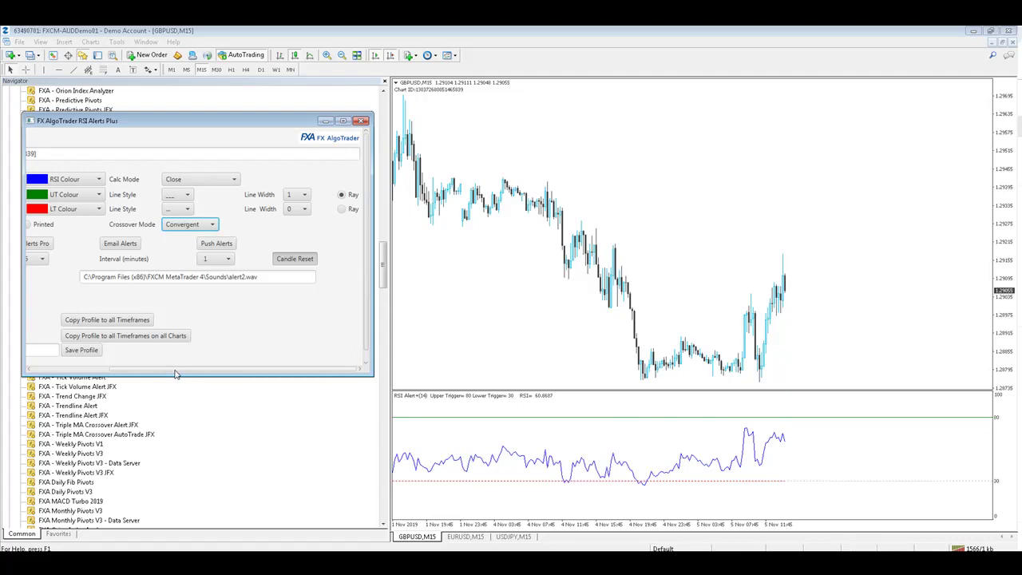
Scroll the alerts panel back left and open the Terminal's Experts log with Ctrl+T
drag(327, 368, 71, 368)
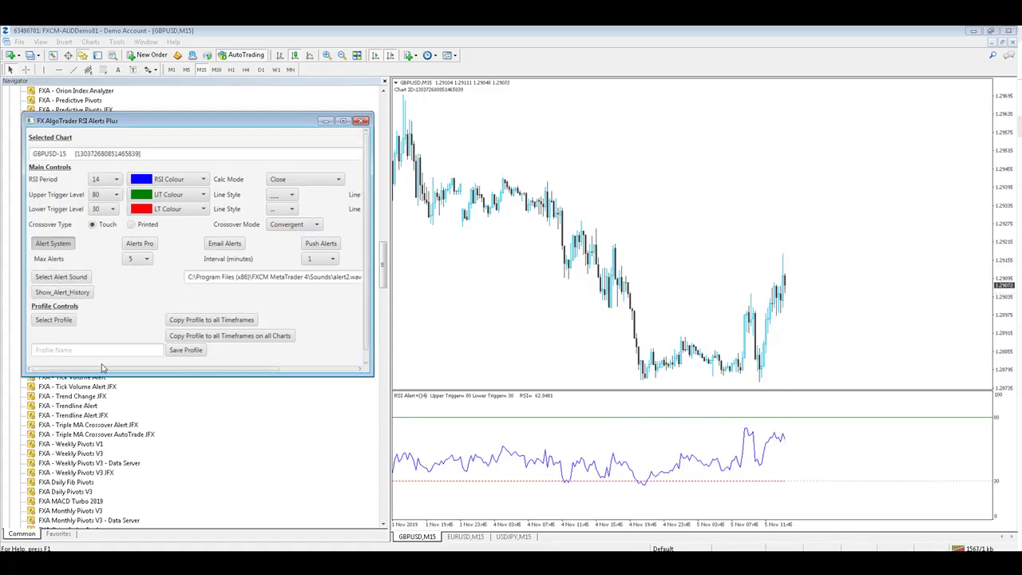
mouse_move(111, 370)
mouse_down()
mouse_move(215, 373)
mouse_move(111, 371)
mouse_up()
key(ctrl+t)
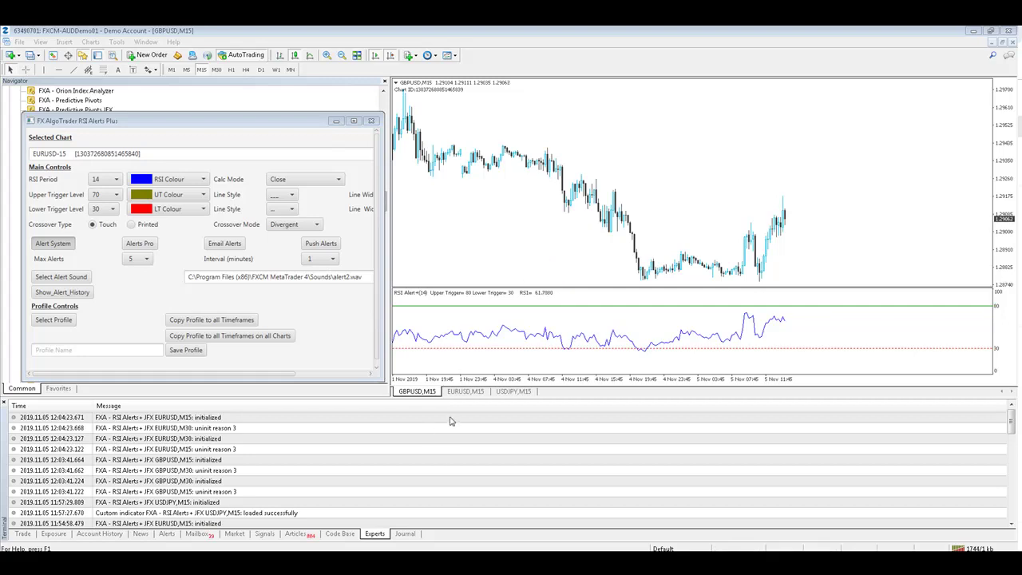
click(461, 392)
click(505, 391)
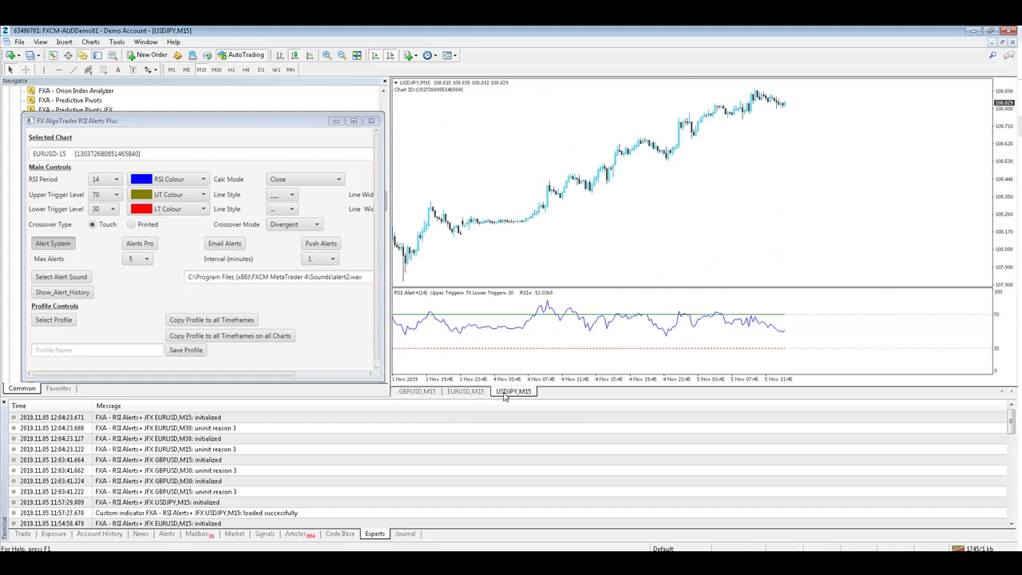
click(479, 393)
click(431, 392)
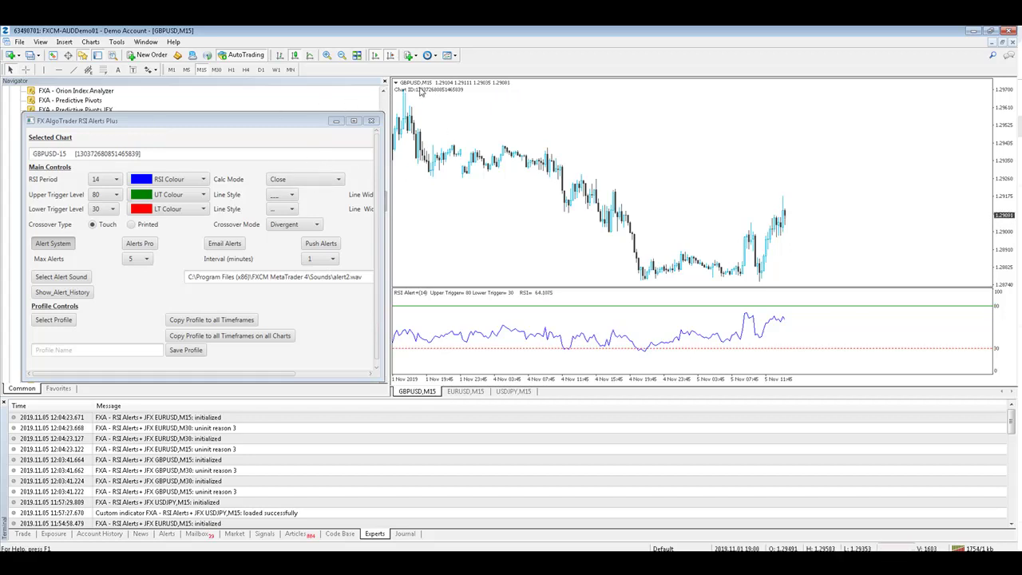
Put the upper trigger level back to 70 and set the crossover type to Touch
click(260, 128)
key(Up)
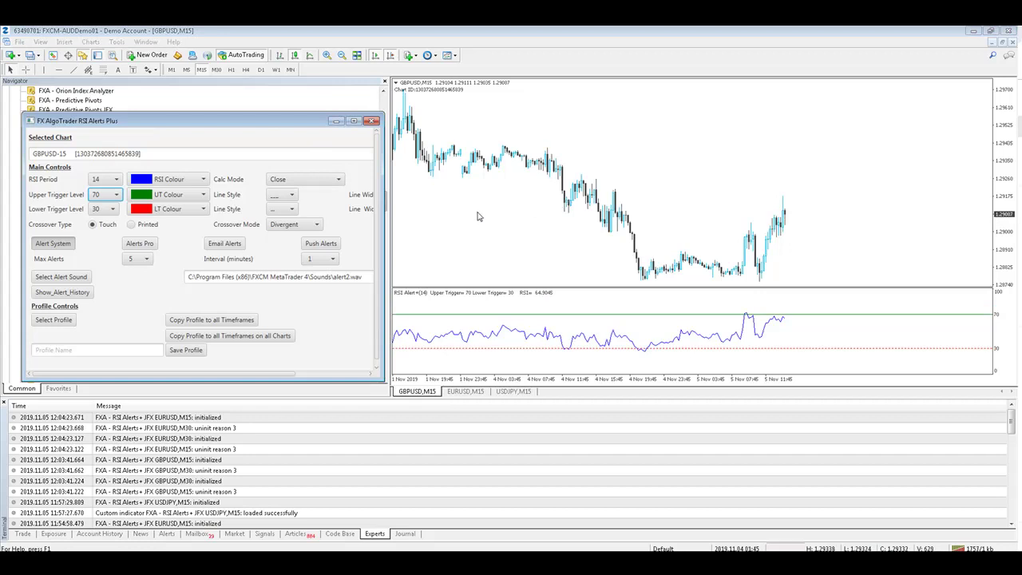
click(92, 225)
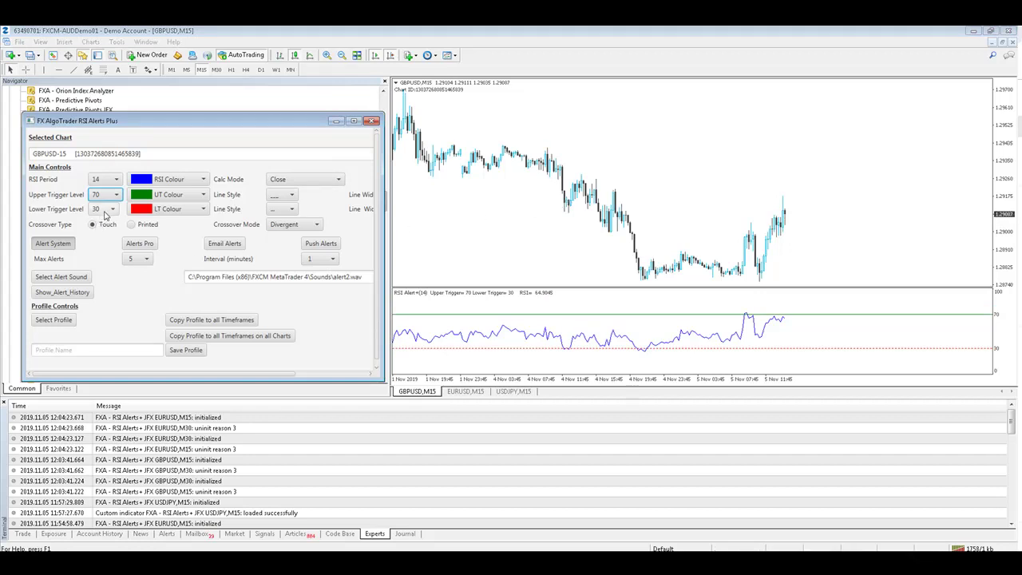
Colour the upper trigger line olive and thicken it to width 3
click(169, 194)
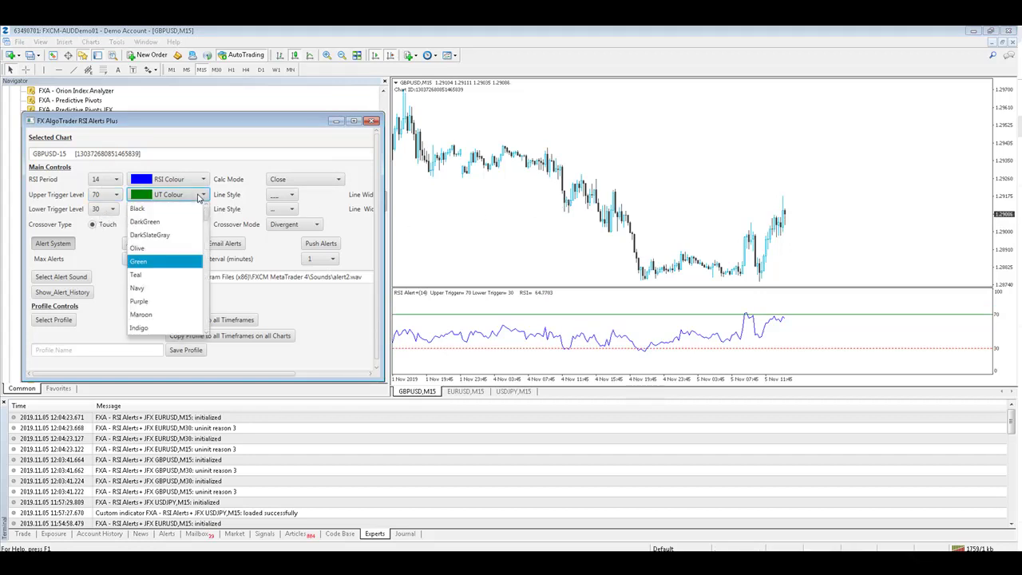
click(137, 248)
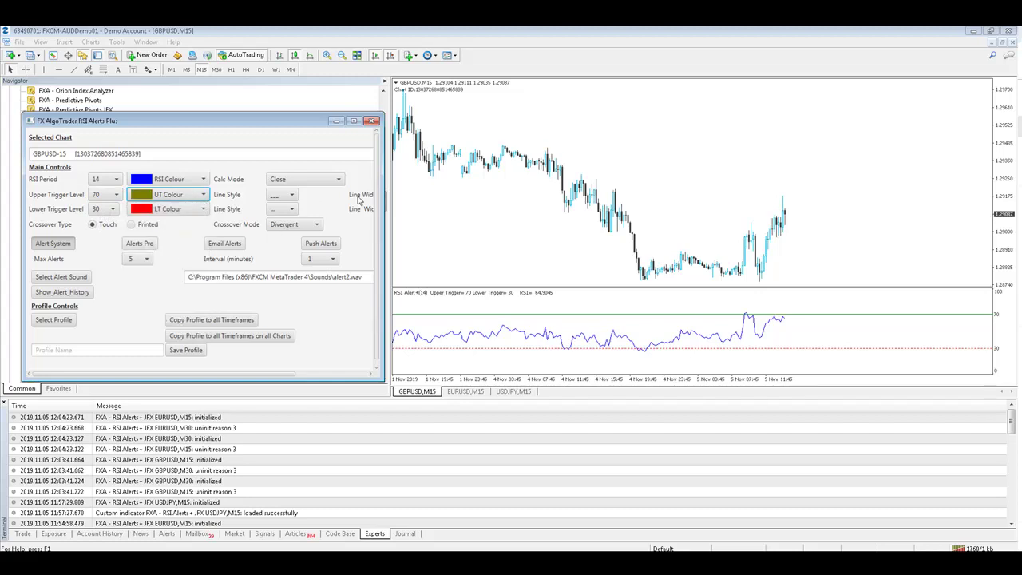
drag(236, 373, 310, 374)
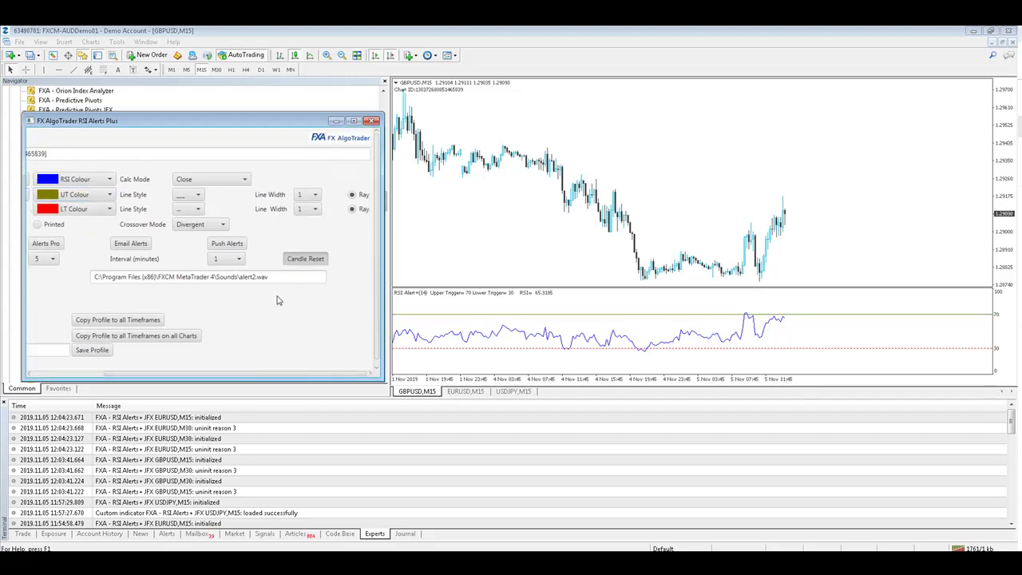
click(308, 194)
click(308, 230)
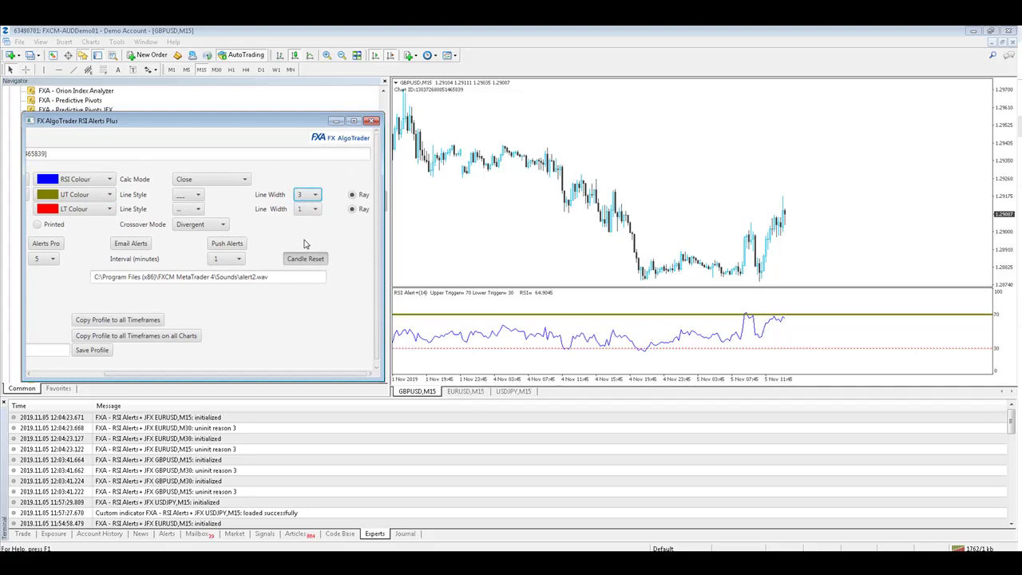
click(356, 212)
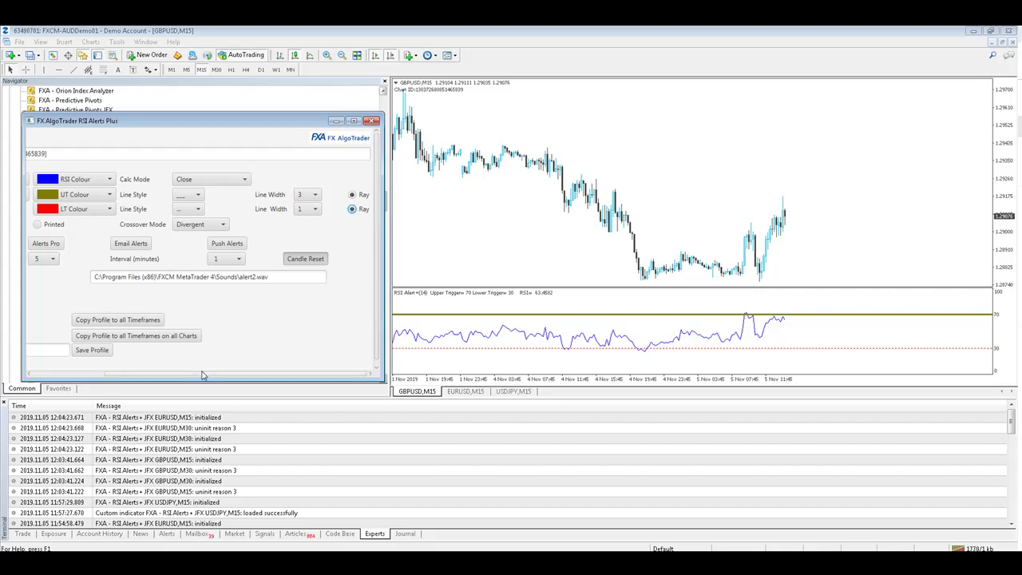
Turn on push alerts and email alerts
drag(230, 374, 158, 377)
click(320, 242)
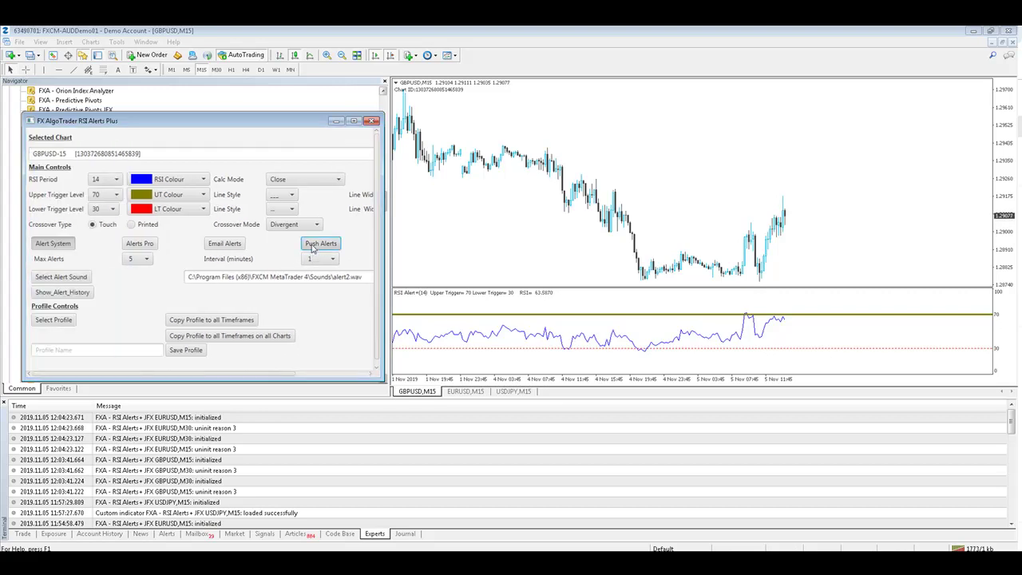
click(224, 242)
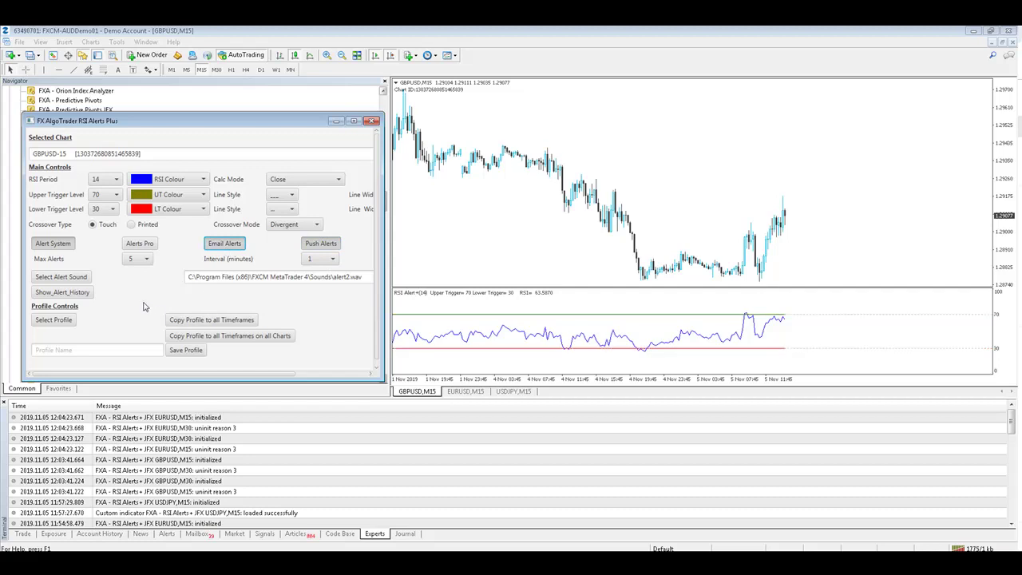
scroll(144, 306, down, 1)
Save the current alert settings as the profile 'MY RSI ALERT'
click(92, 345)
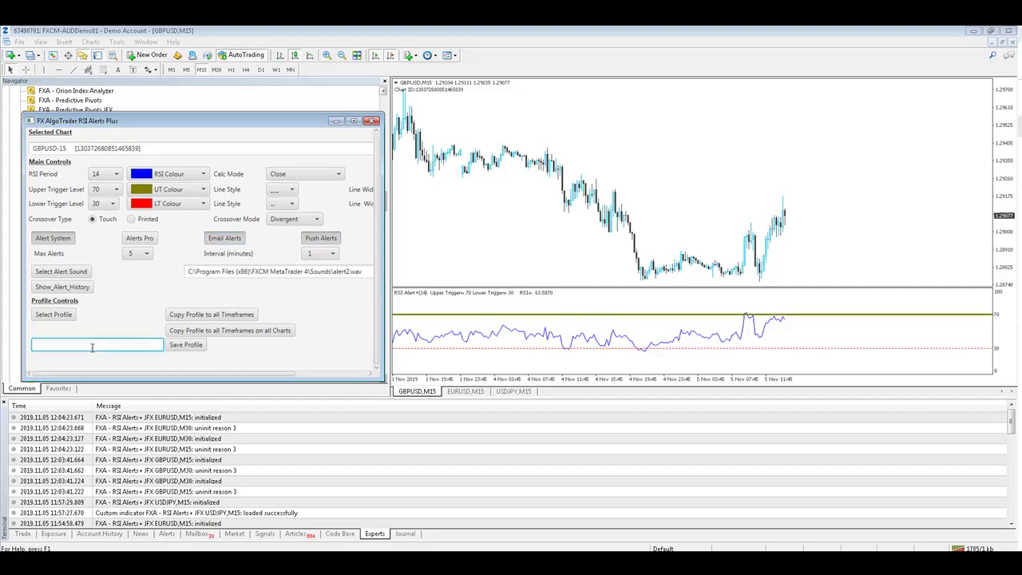
text(MY RSI ALERT)
click(185, 344)
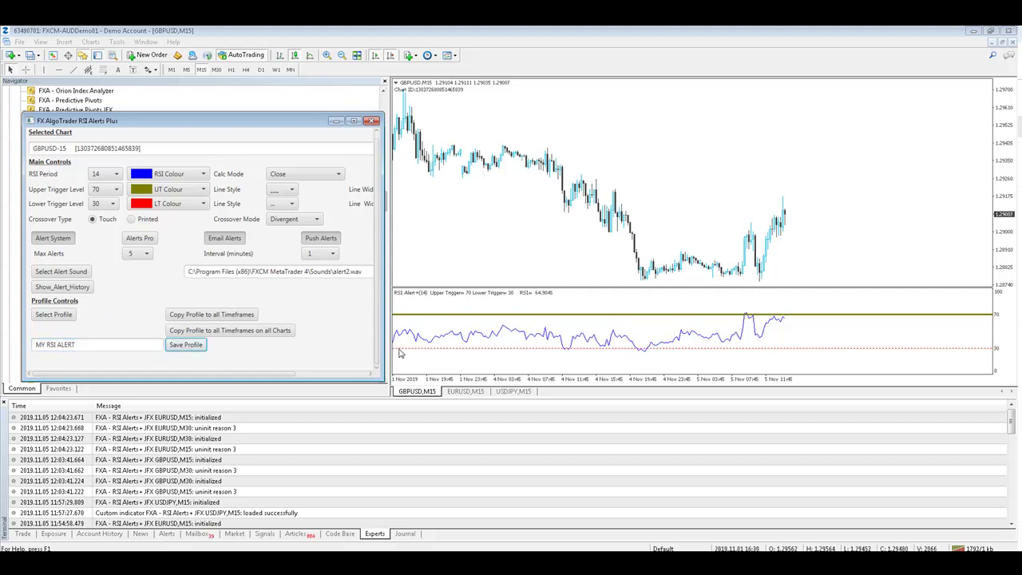
Flip through the EURUSD and USDJPY M15 charts, ending back on GBPUSD M15
click(463, 392)
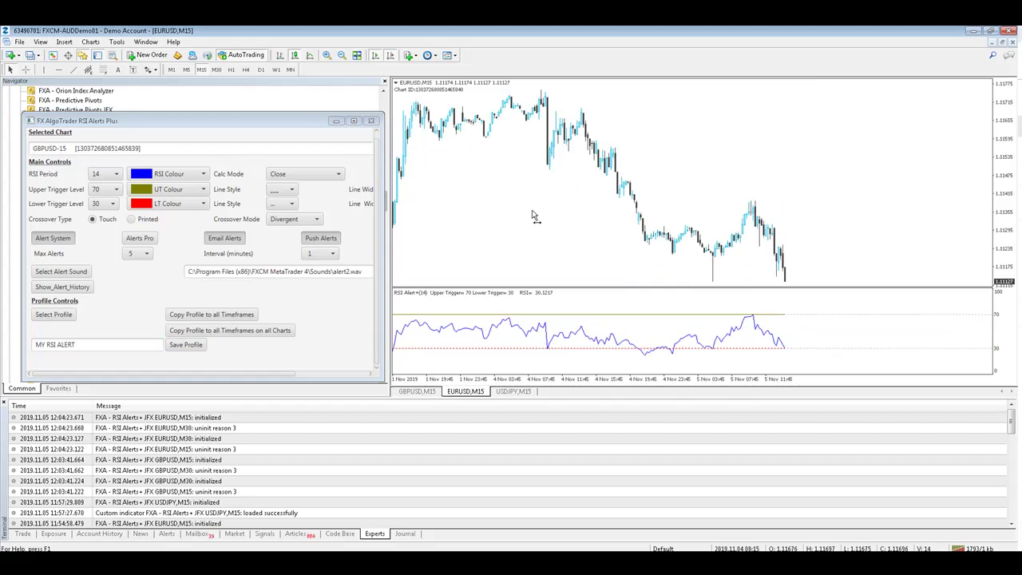
click(515, 392)
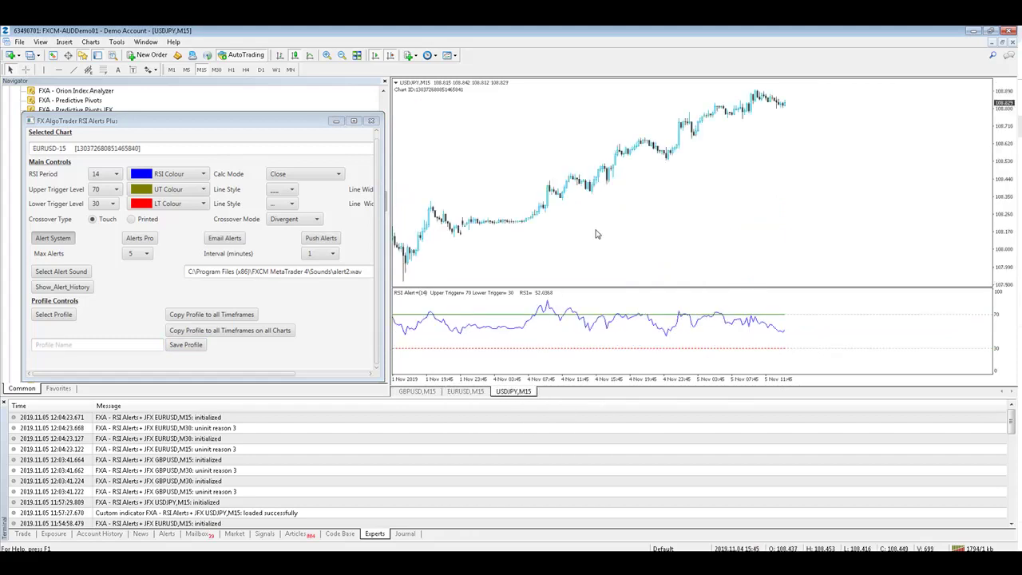
click(420, 391)
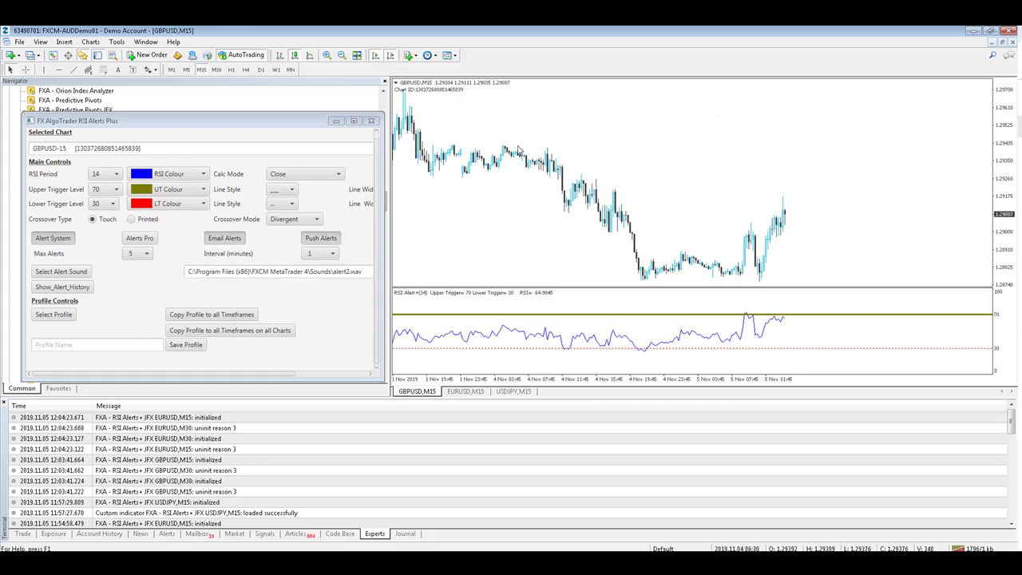
Copy MY RSI ALERT to all timeframes on all charts and verify EURUSD and USDJPY M15
click(54, 314)
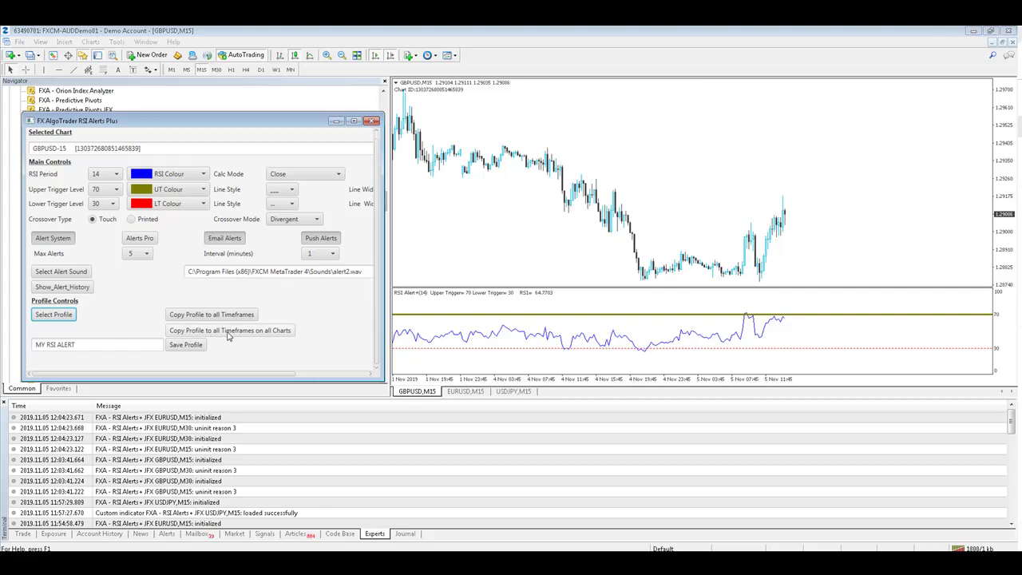
click(227, 334)
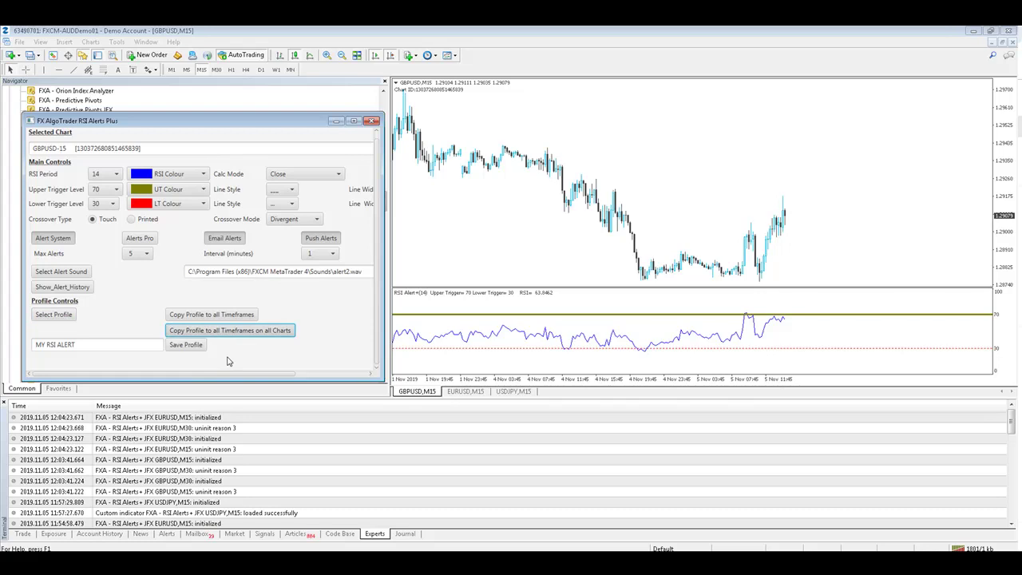
click(461, 393)
click(498, 393)
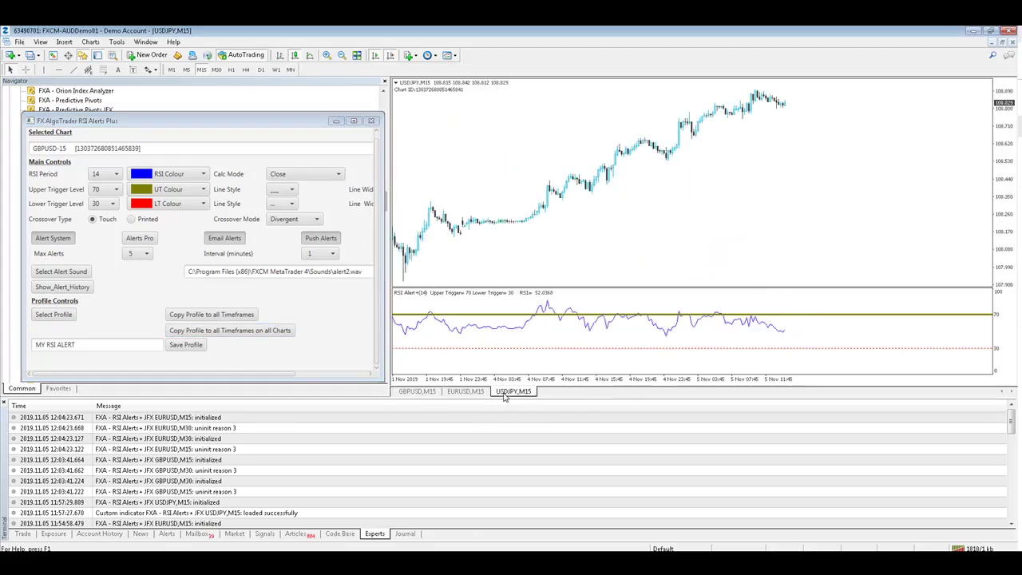
click(473, 393)
click(511, 393)
click(474, 393)
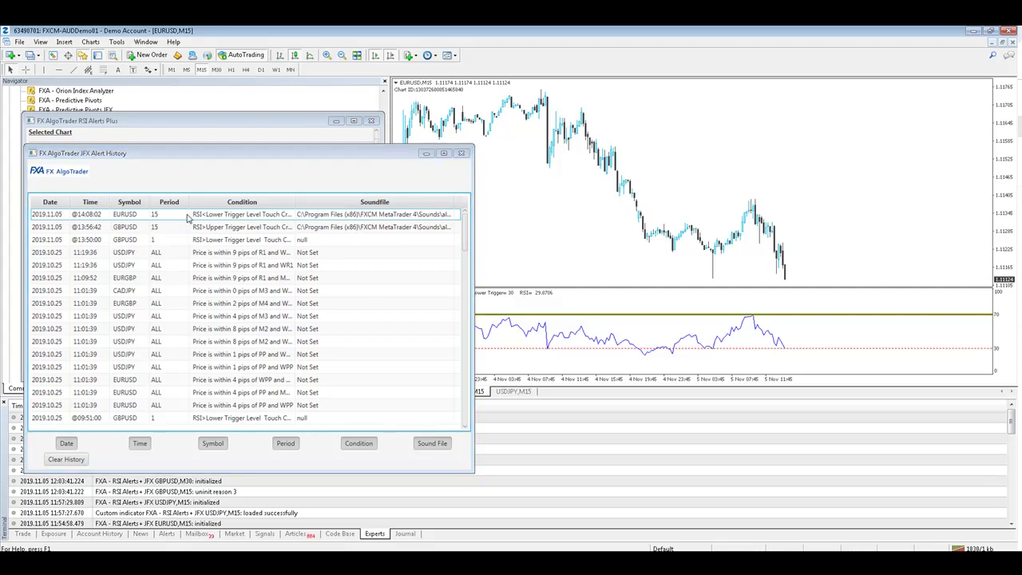
Close the JFX Alert History window to return to the RSI alerts panel
click(425, 152)
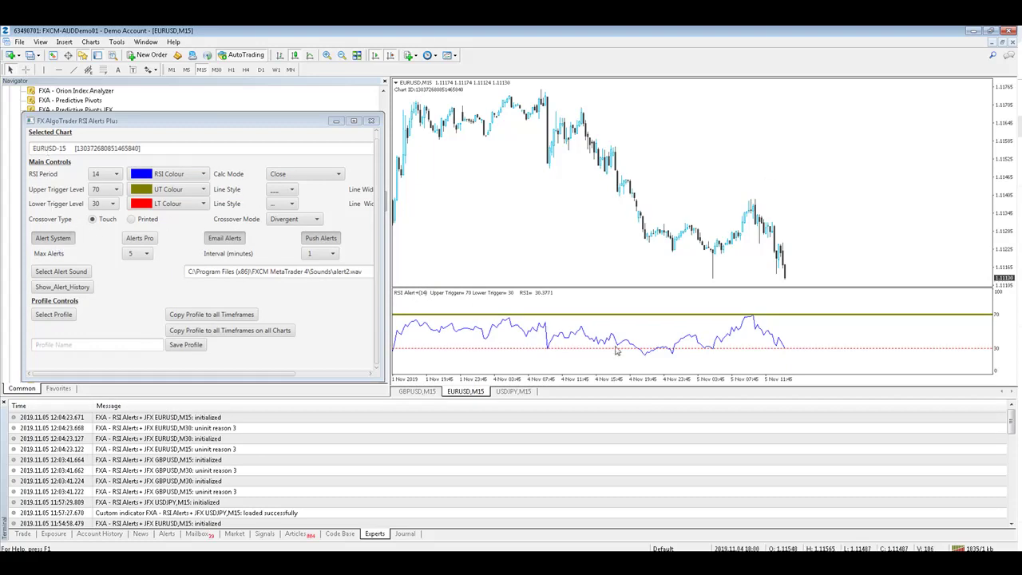
mouse_move(783, 353)
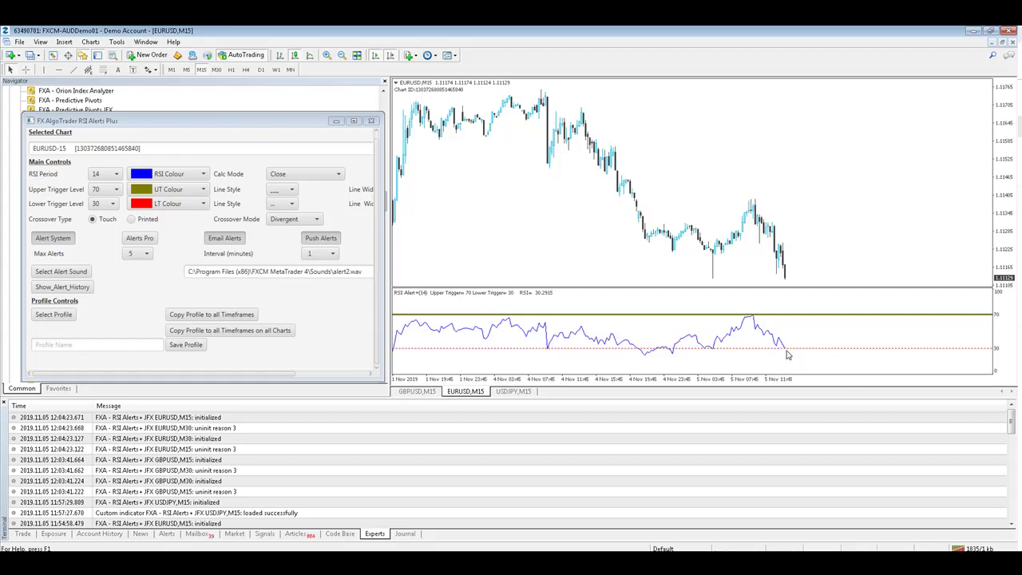